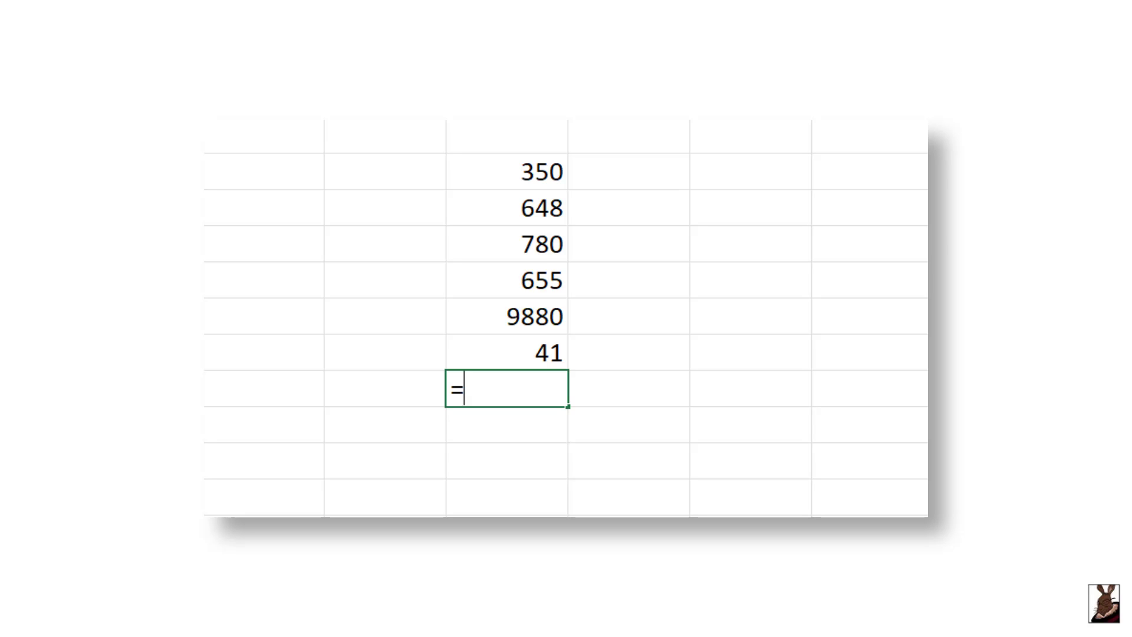
- Enter the misspelled formula =Sun(I4:I9) below the numbers, producing #NAME?
text(Sun()
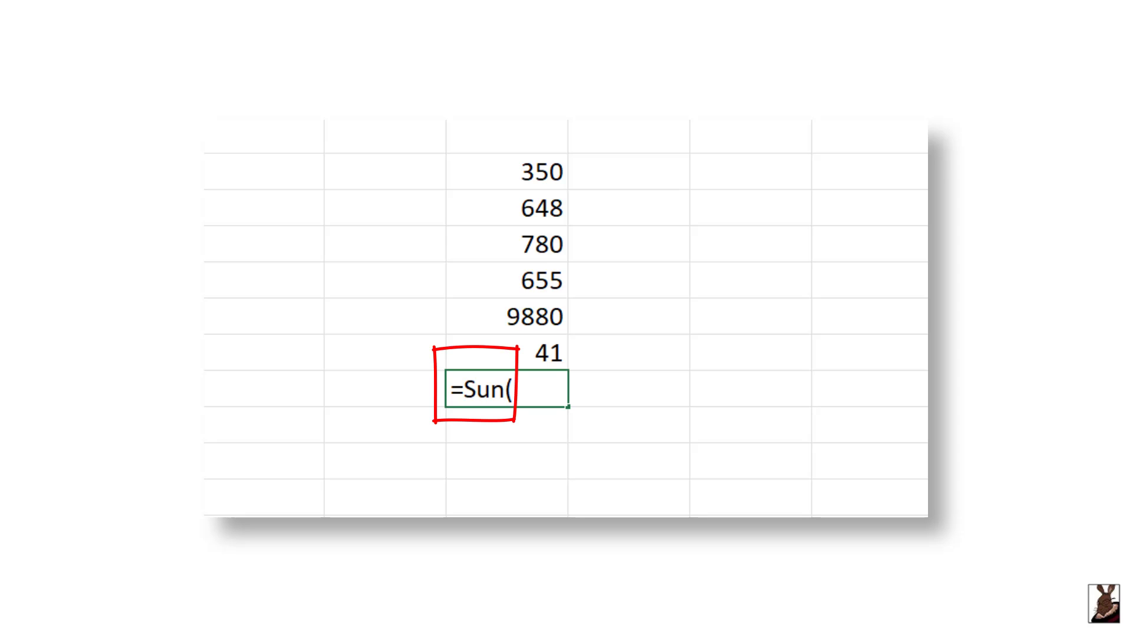
drag(523, 169, 514, 350)
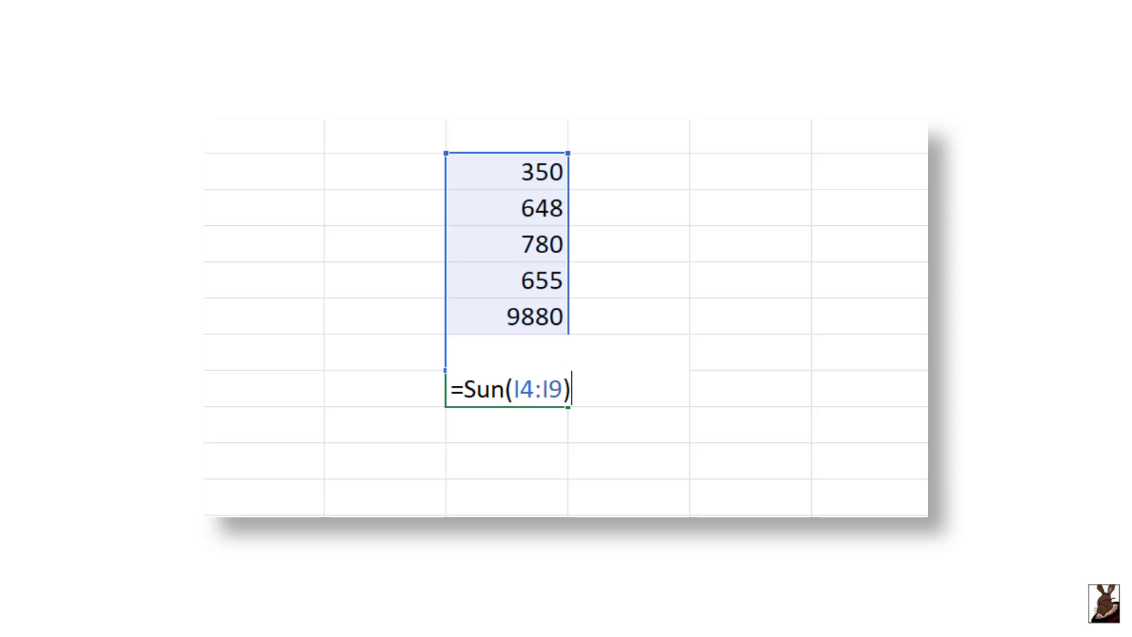
key(Return)
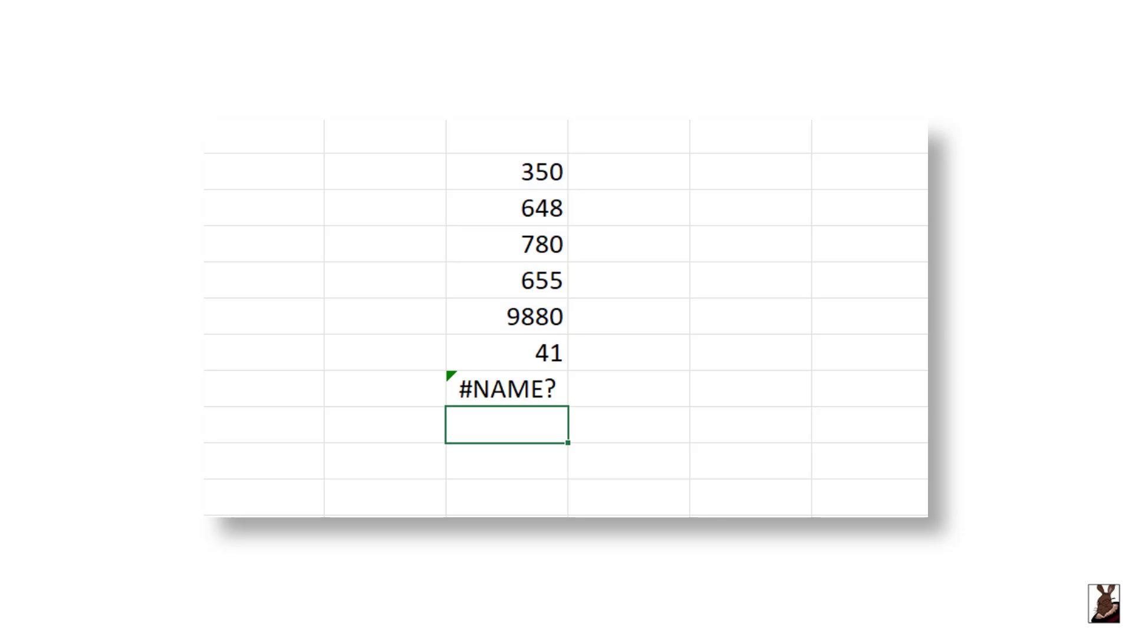
- Correct Sun to Sum in the error cell so it totals 12354
click(506, 383)
double_click(505, 386)
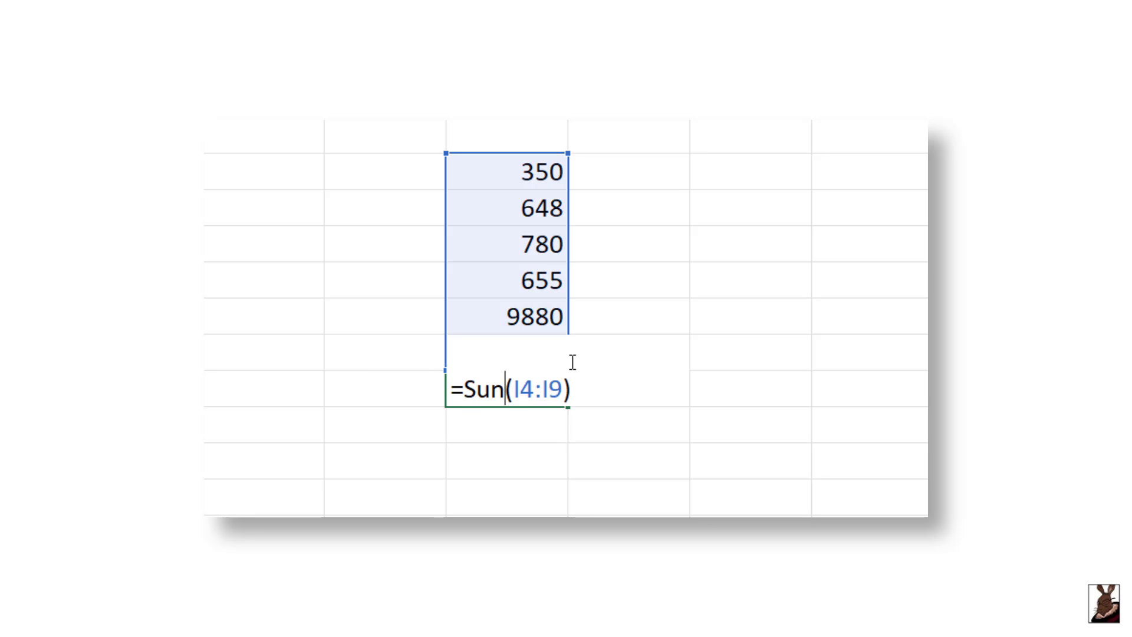
key(BackSpace)
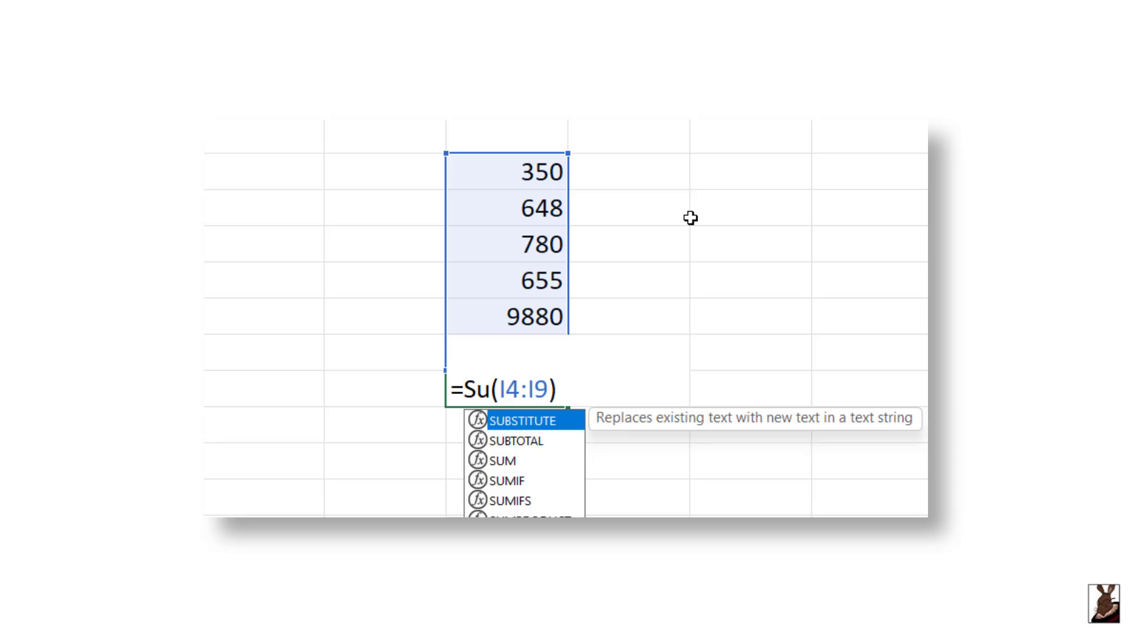
text(m)
key(Return)
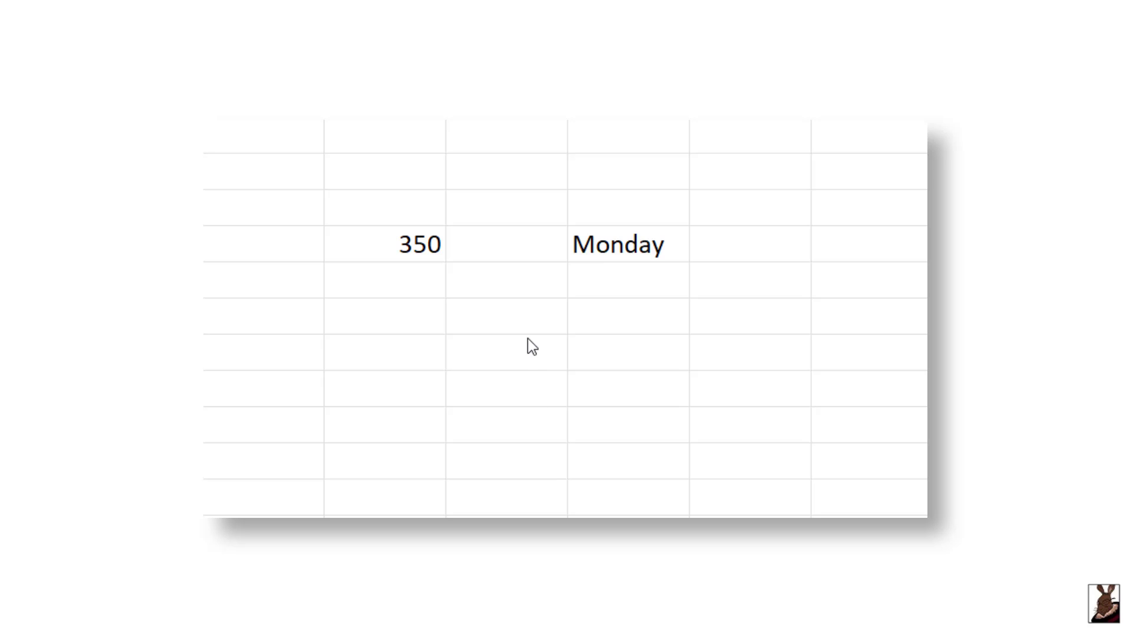
- Enter =H6+J6 in an empty cell, adding 350 to Monday to get #VALUE!
click(522, 355)
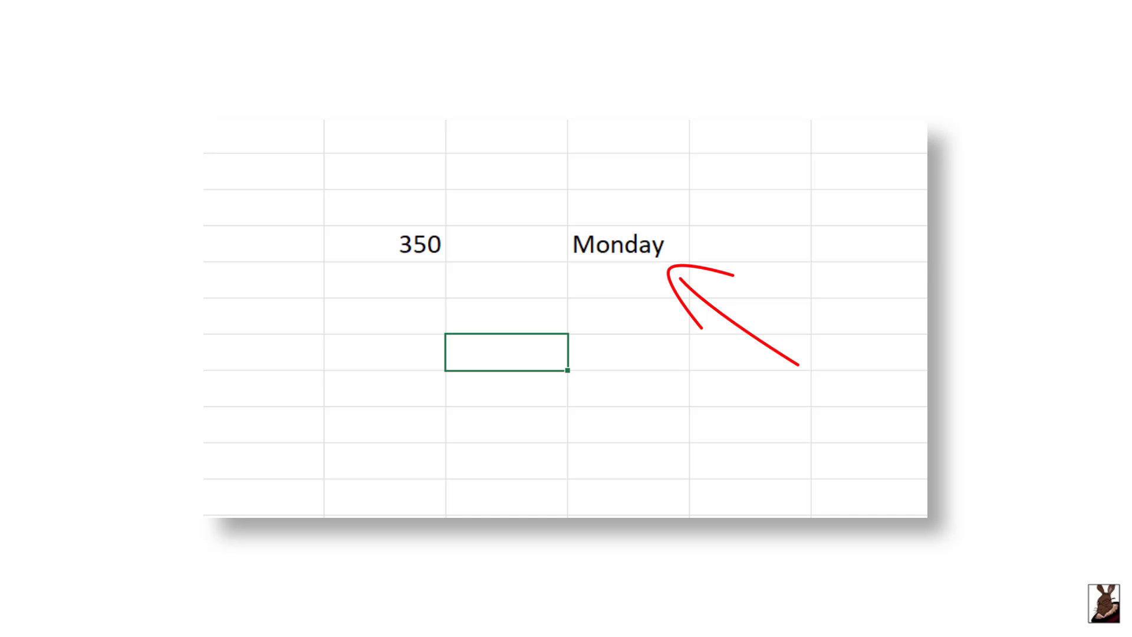
click(391, 240)
text(+)
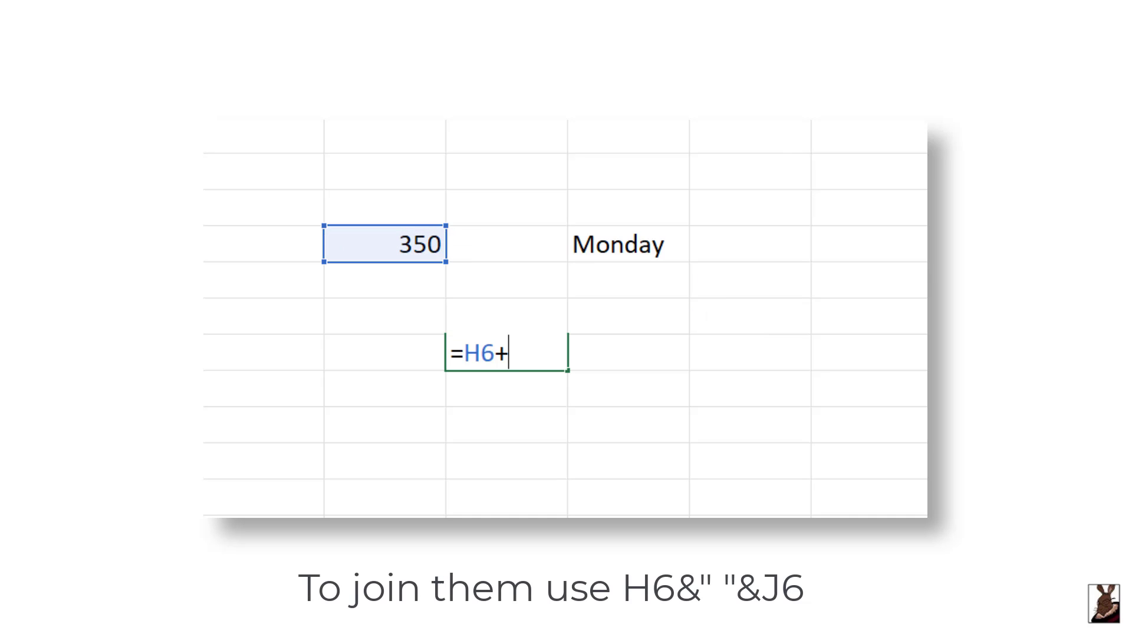
click(636, 232)
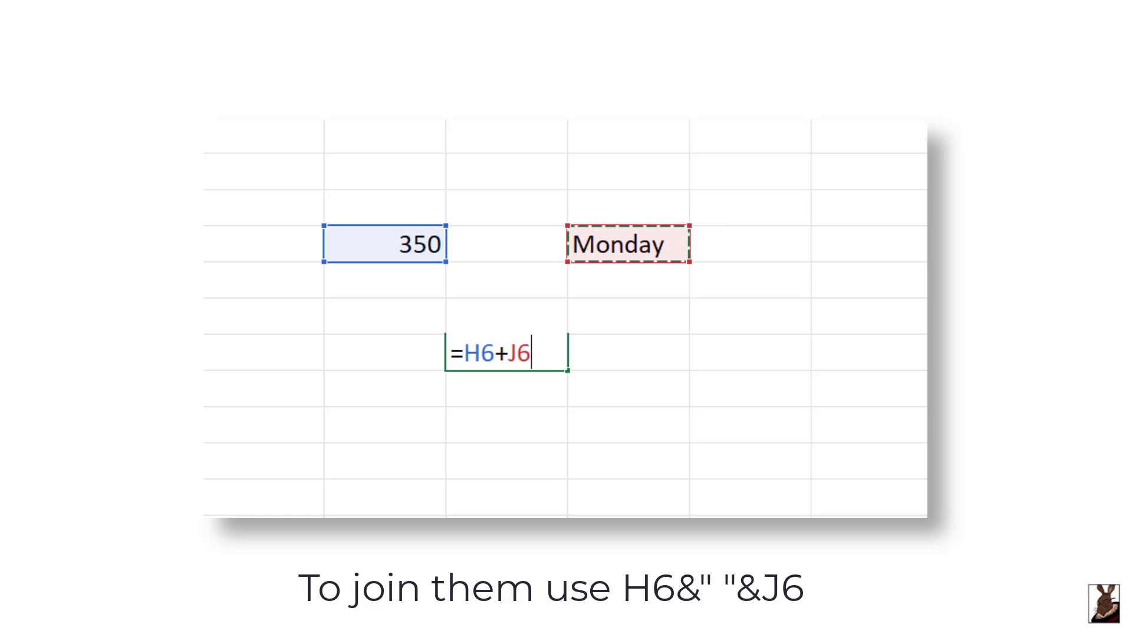
key(Return)
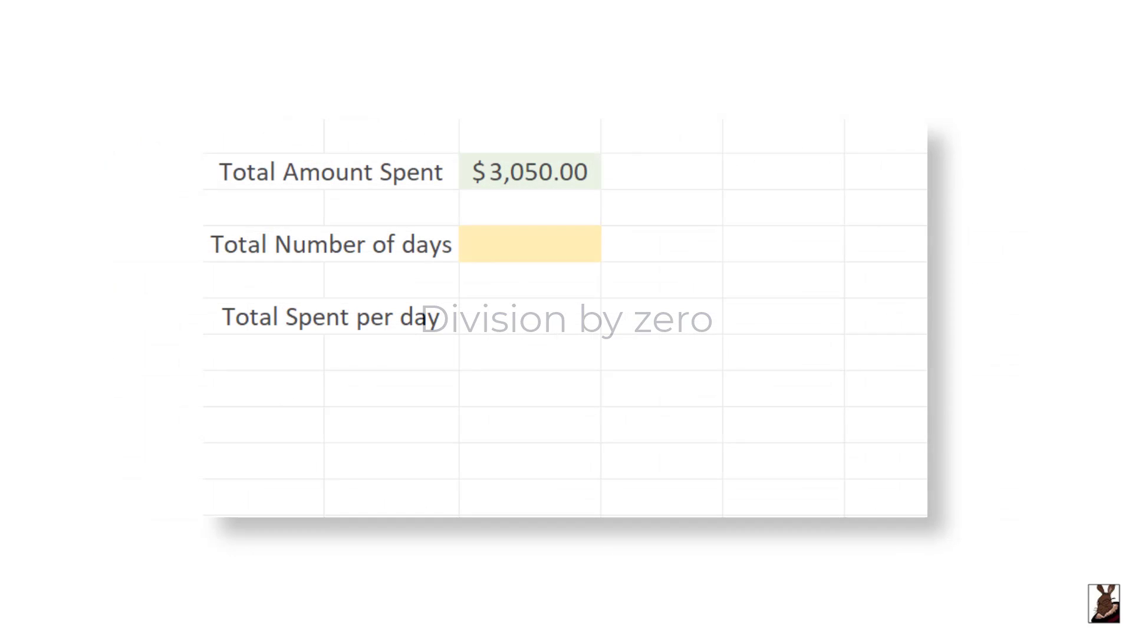
- Enter =I4/I6 in Total Spent per day, producing #DIV/0! from the empty days cell
click(519, 329)
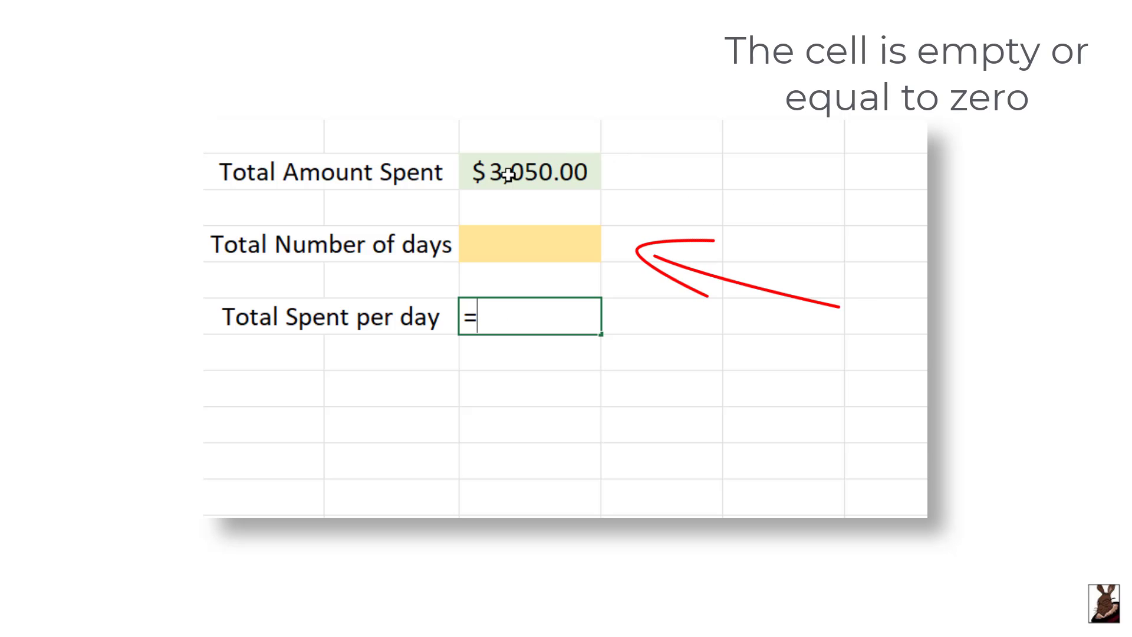
click(527, 172)
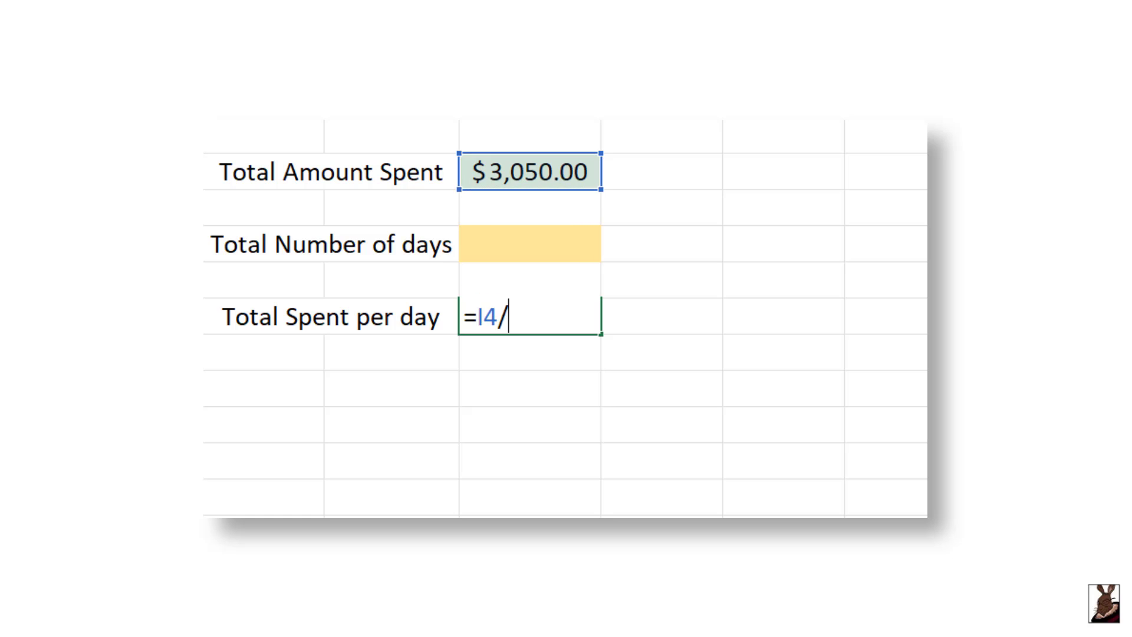
text(/)
click(512, 250)
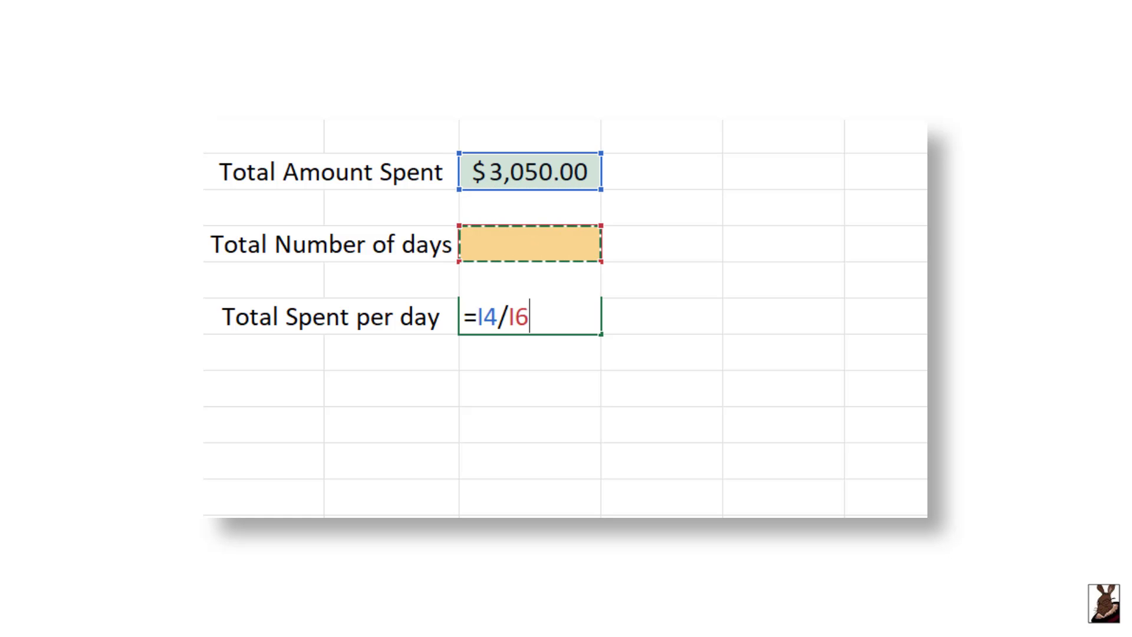
key(Return)
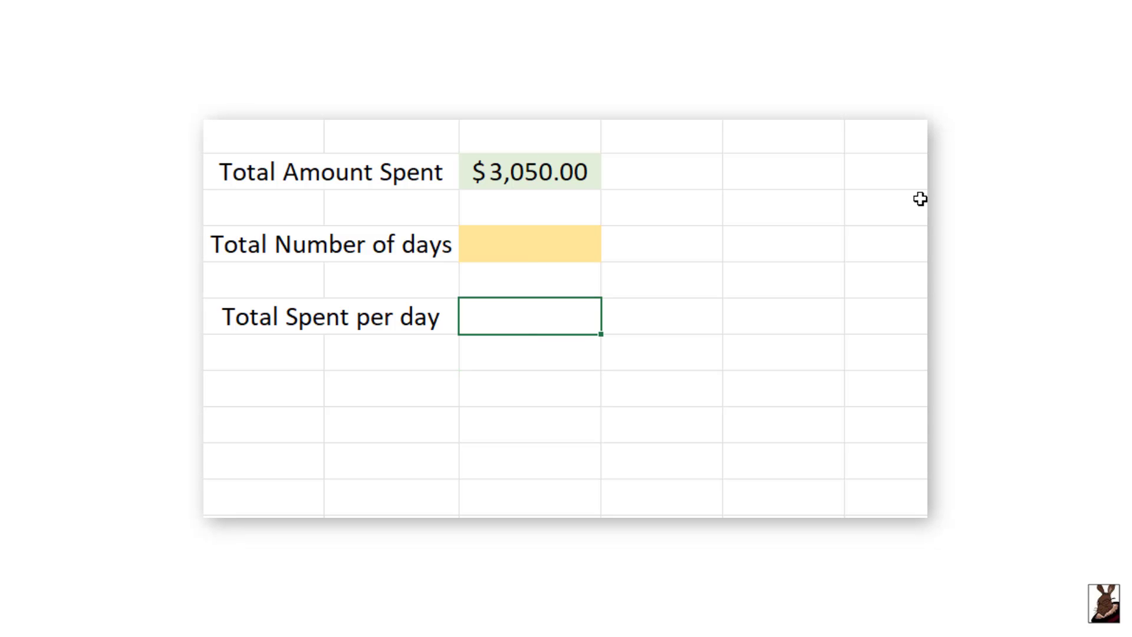
- Retype the Total Spent per day formula as =IFERROR(I4/I6,0)
text(=iferror(I4)
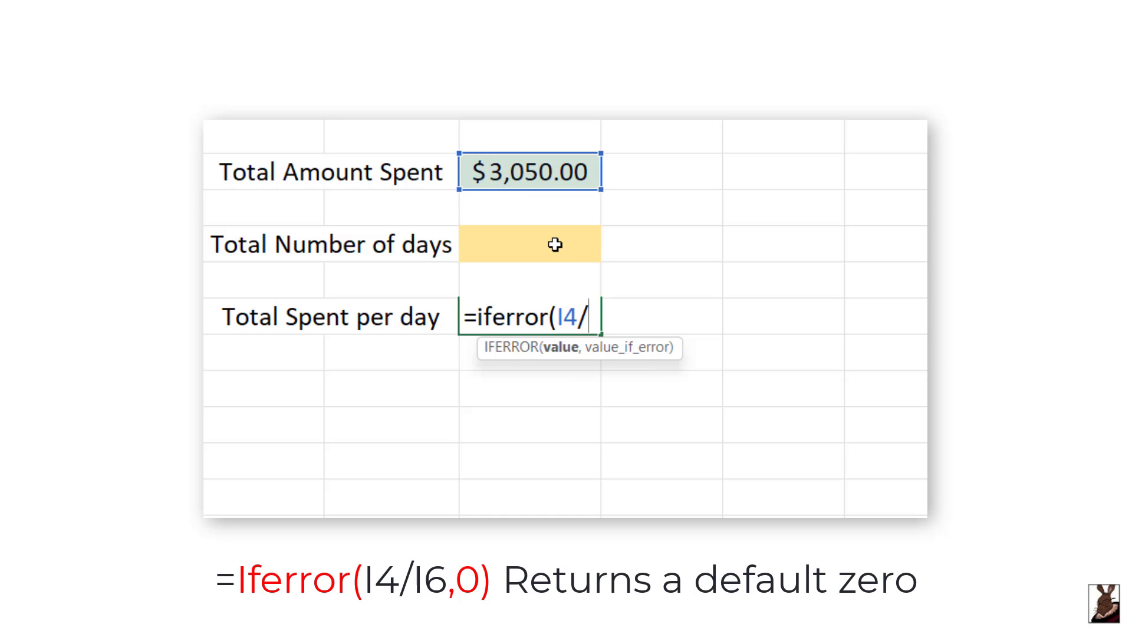
text(/)
click(555, 244)
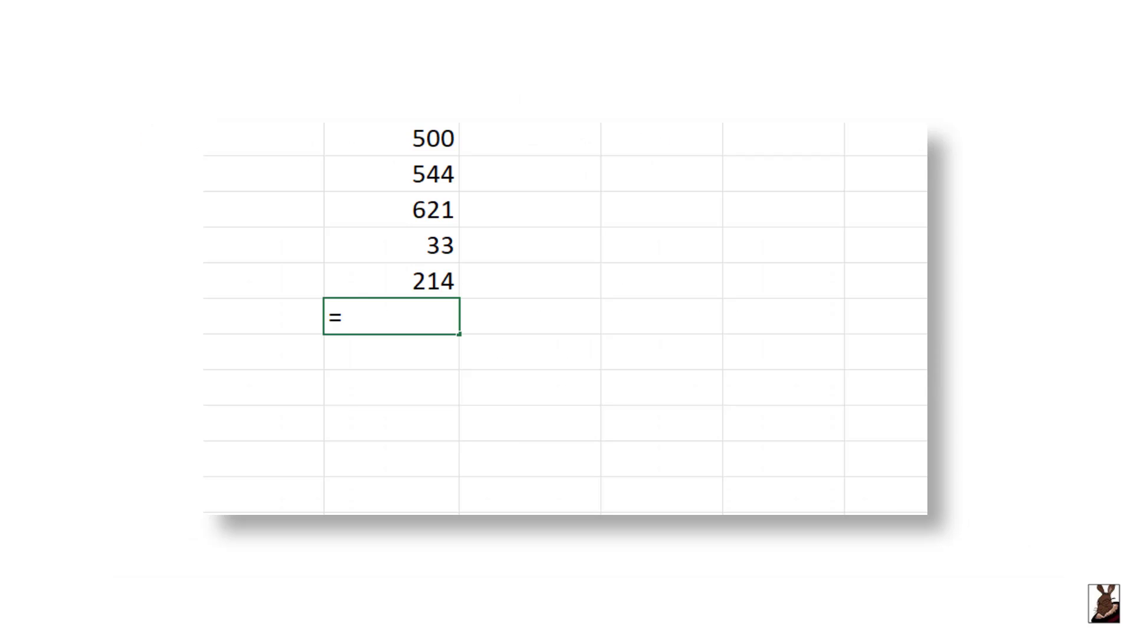
- Enter =SUM(H3:H8) in H8, creating a circular reference
text(sum()
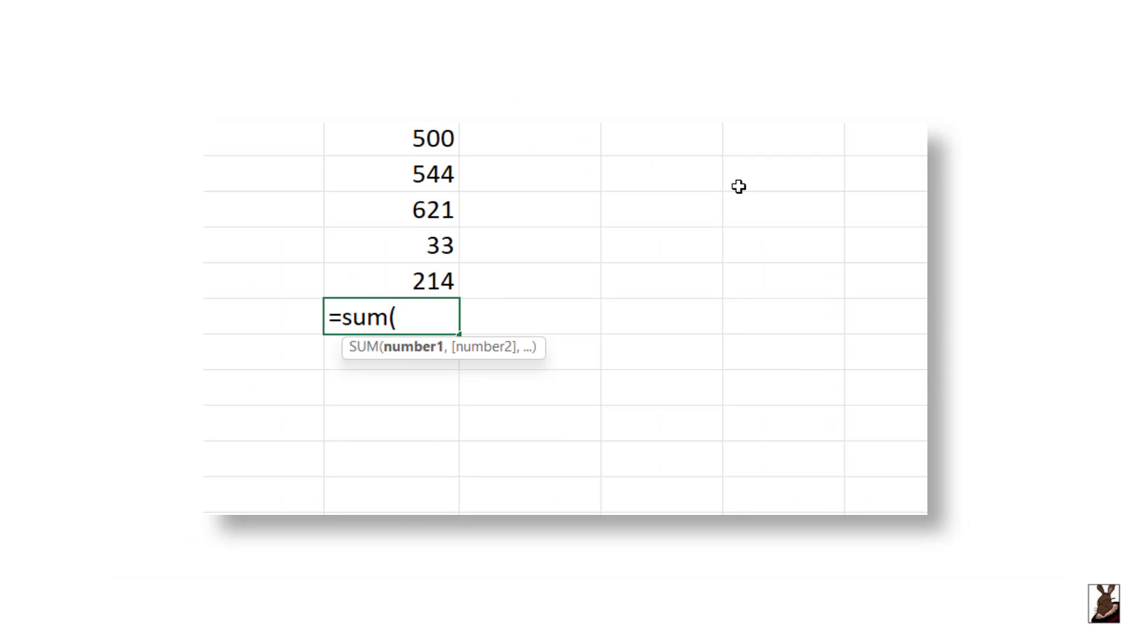
drag(375, 139, 435, 320)
text())
key(Return)
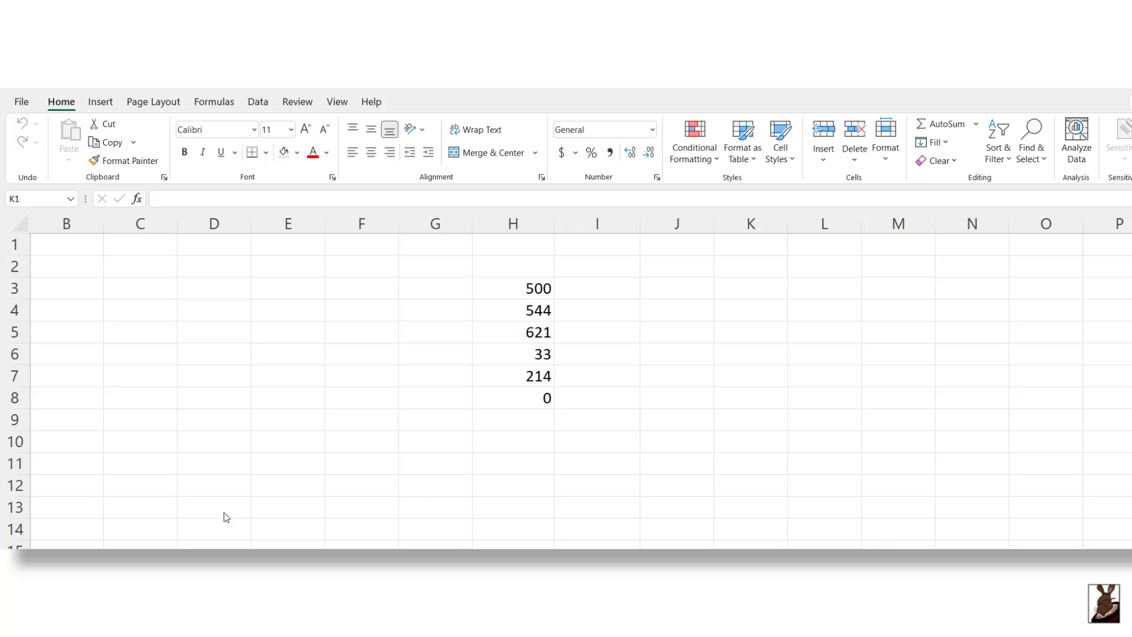
- Use Formulas > Error Checking > Circular References to locate H8
click(215, 103)
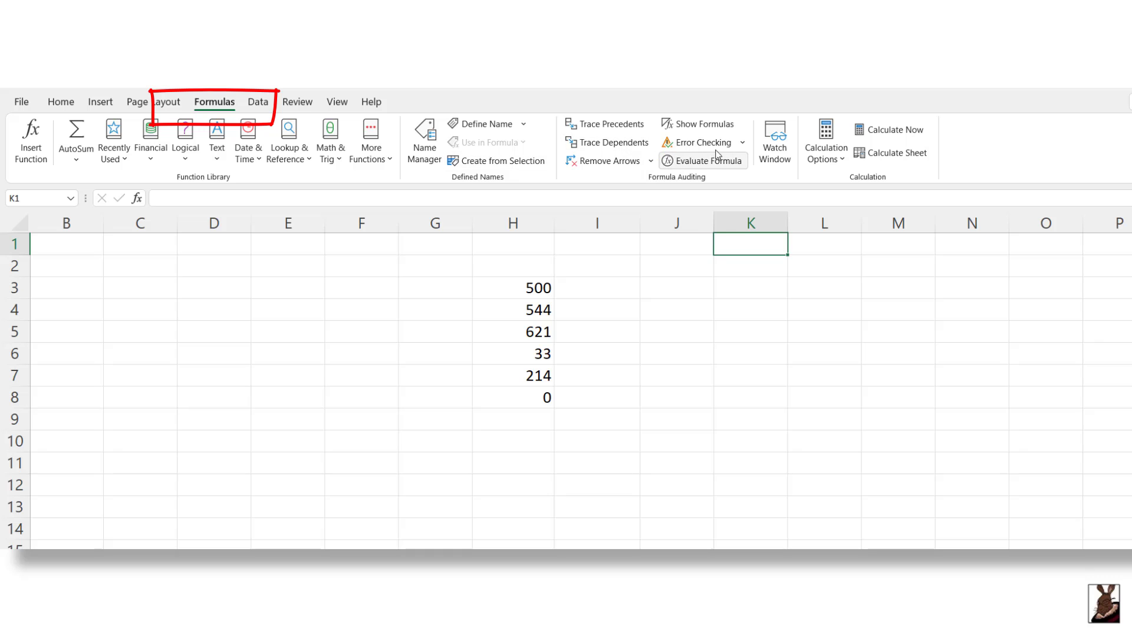
click(747, 146)
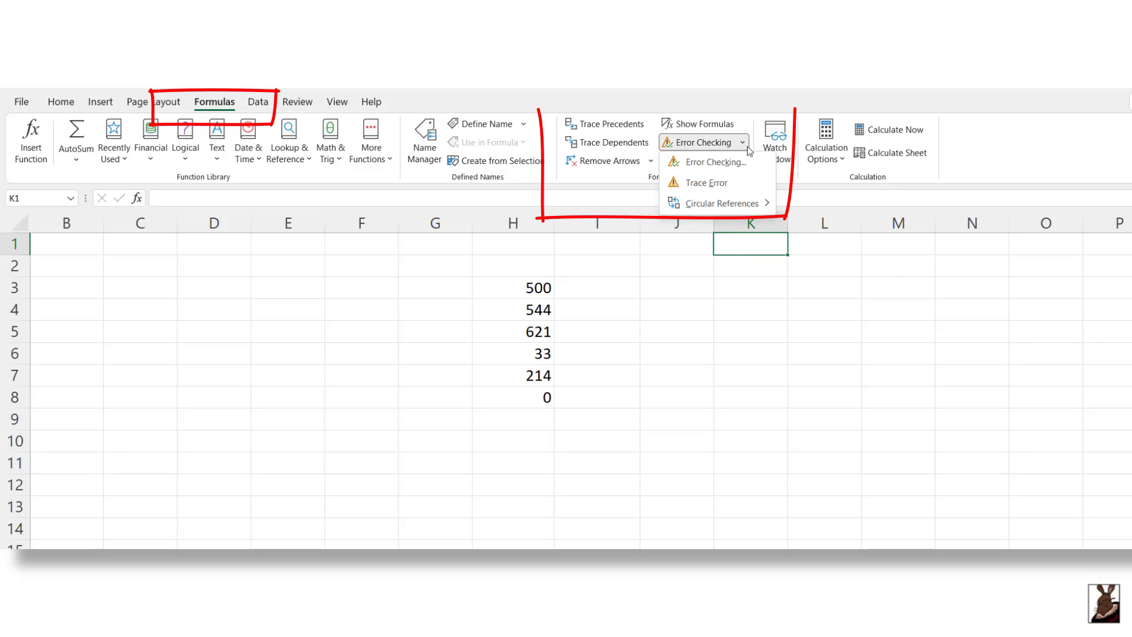
mouse_move(756, 211)
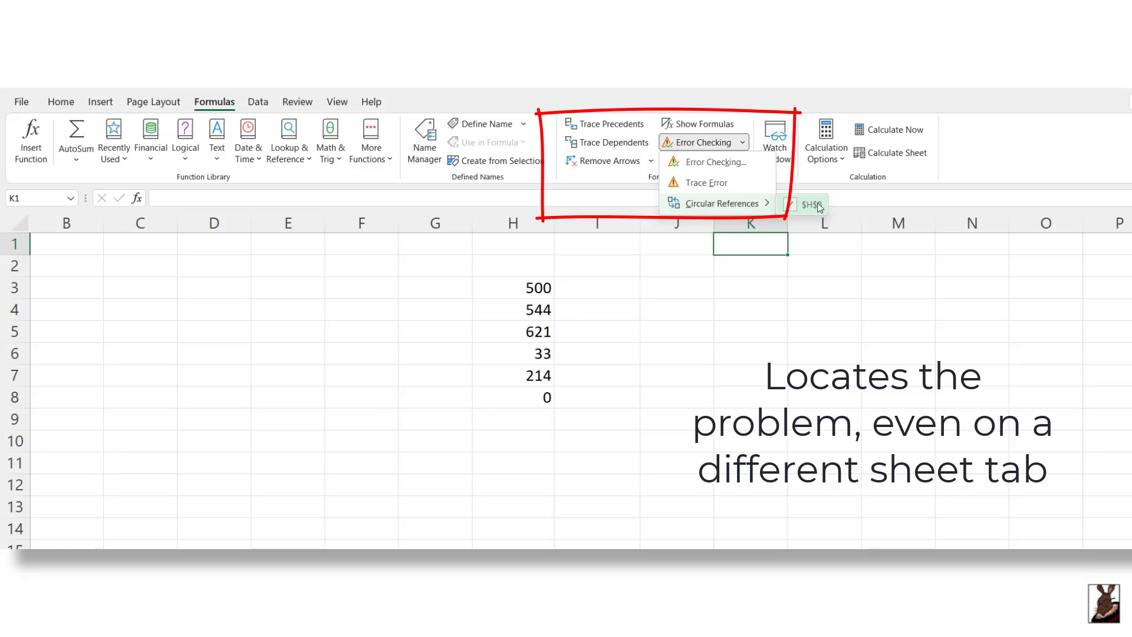
click(811, 204)
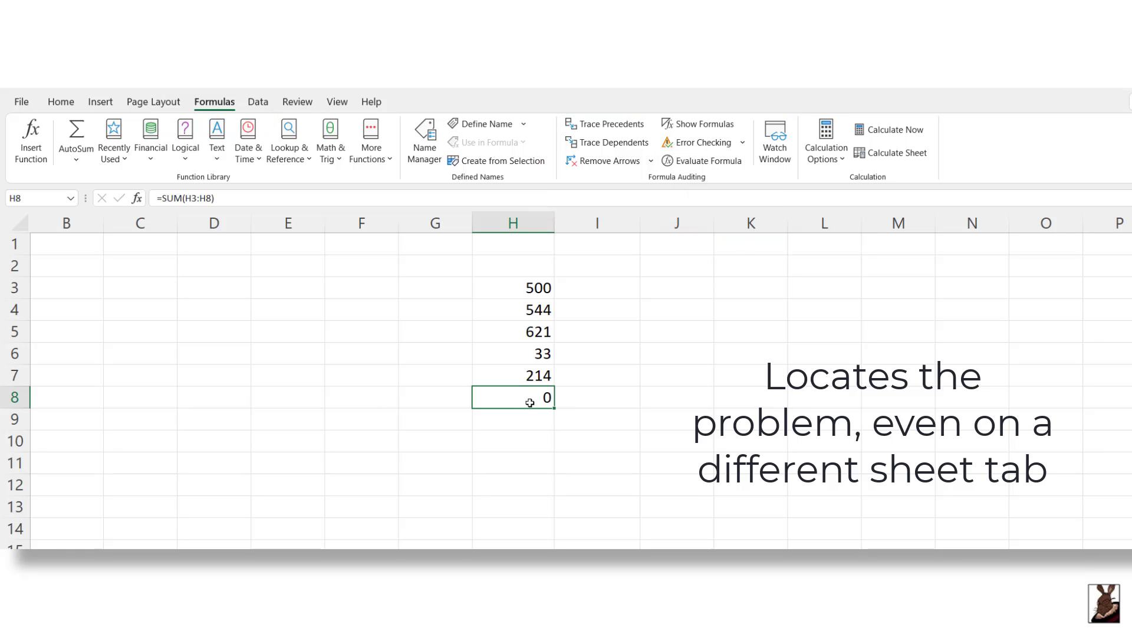
- Change H8's range end from H8 to H7, giving =SUM(H3:H7)
double_click(512, 394)
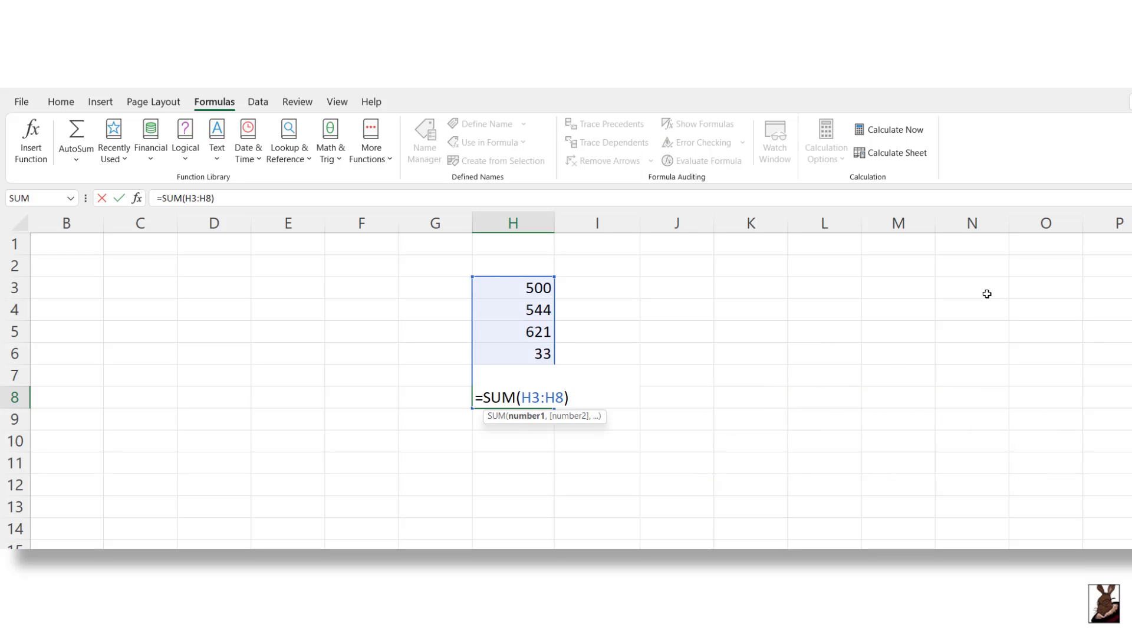
key(BackSpace)
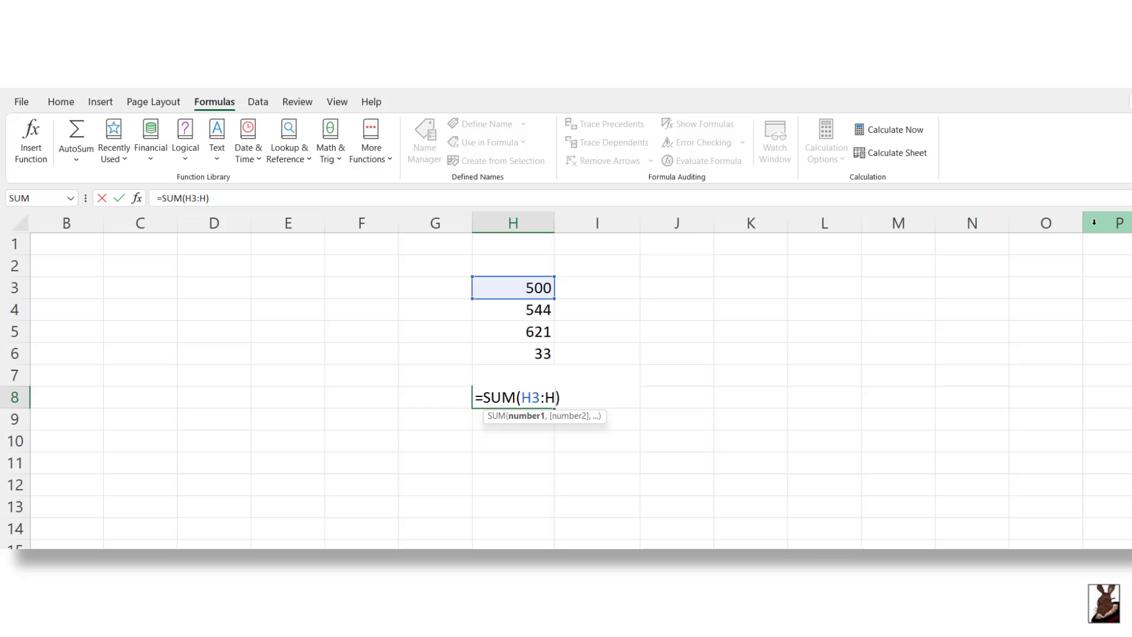
text(7)
key(Return)
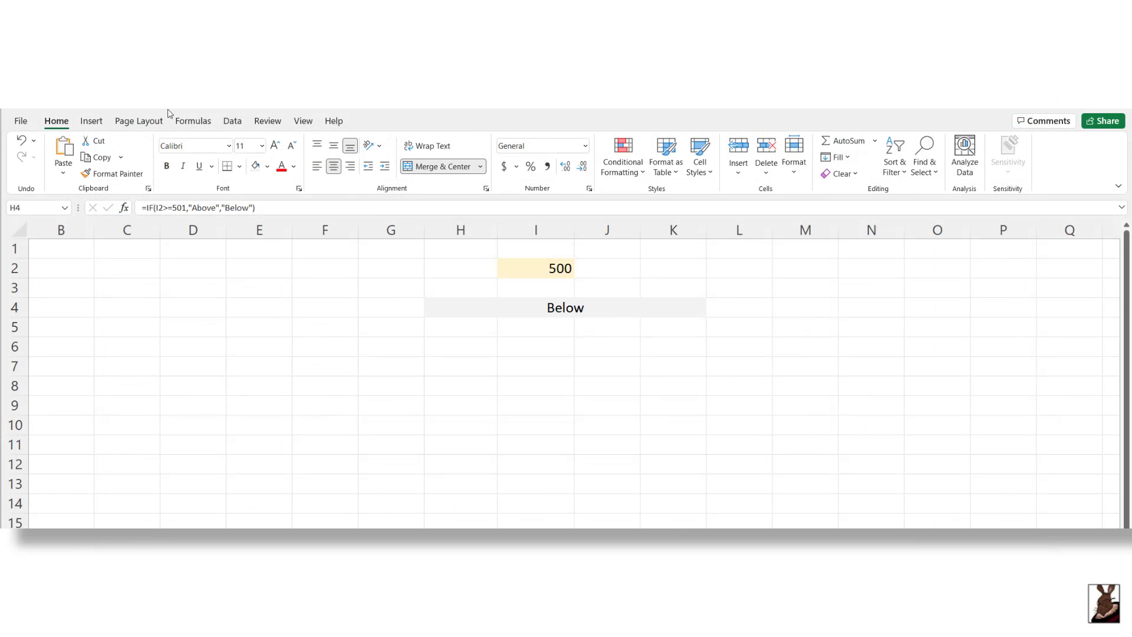
- Step through H4's IF formula in Evaluate Formula: I2 is 500, 500>=501 is false, result Below; then restart
click(193, 122)
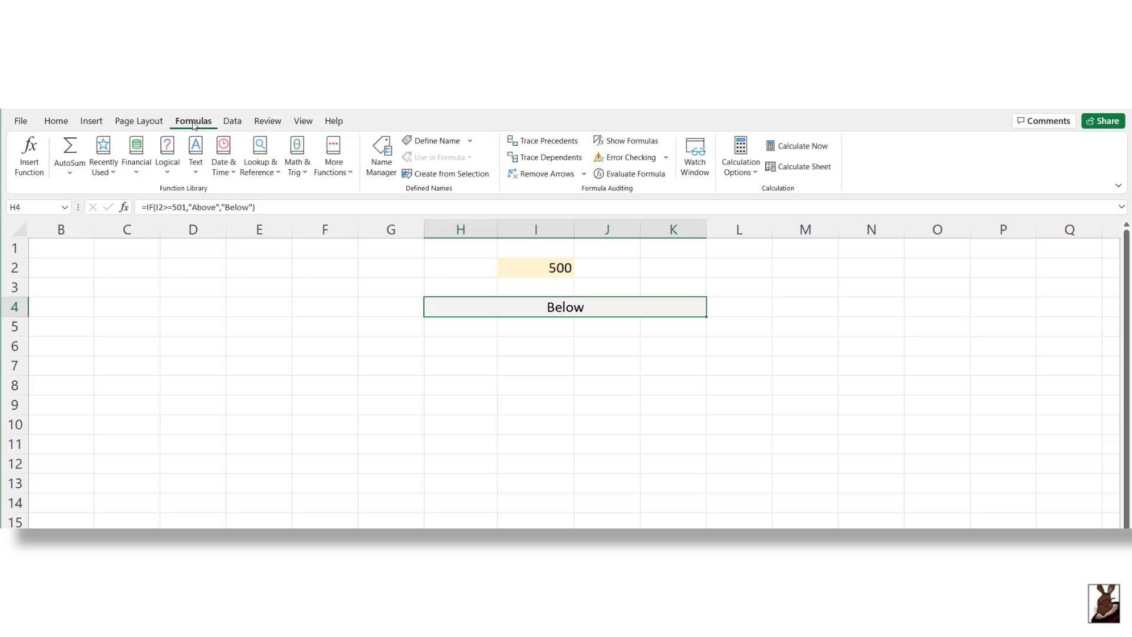
click(632, 174)
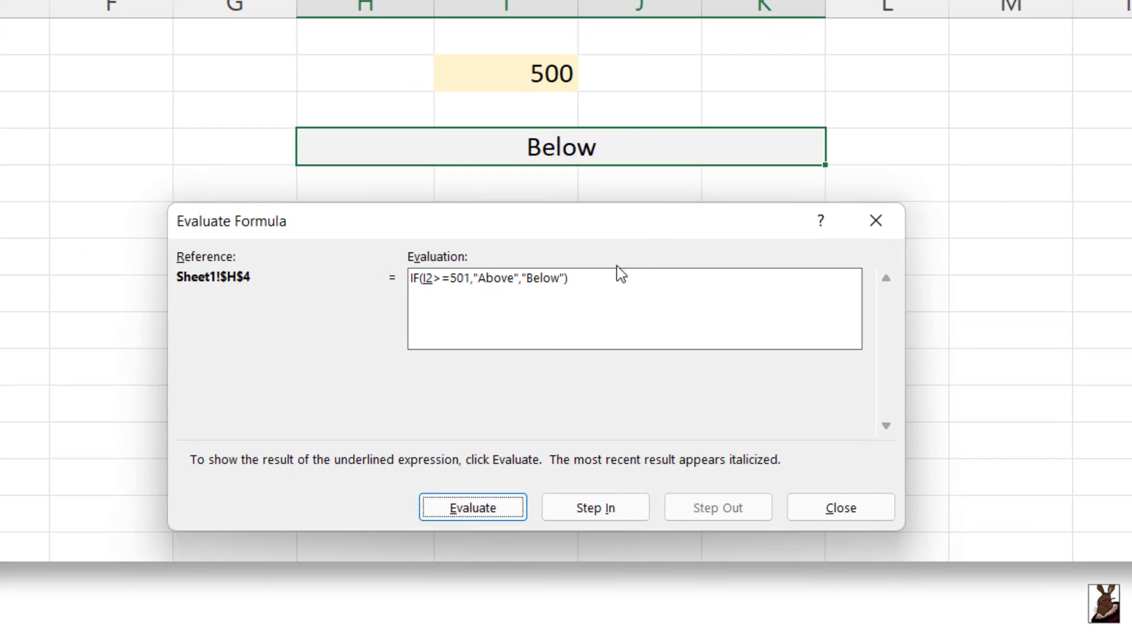
click(595, 508)
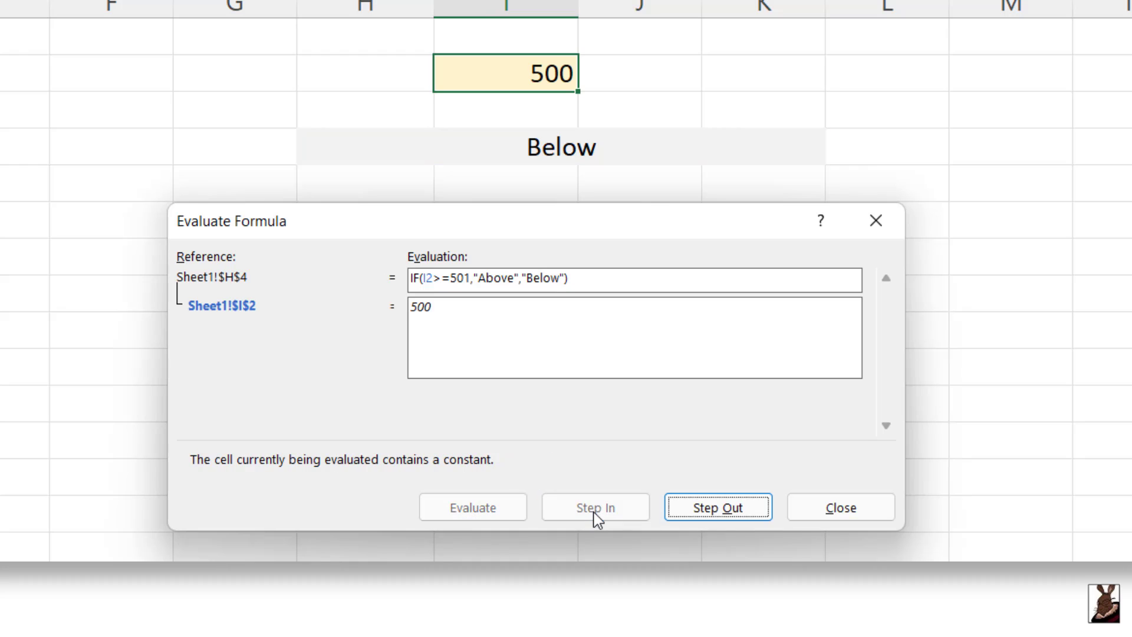
click(725, 513)
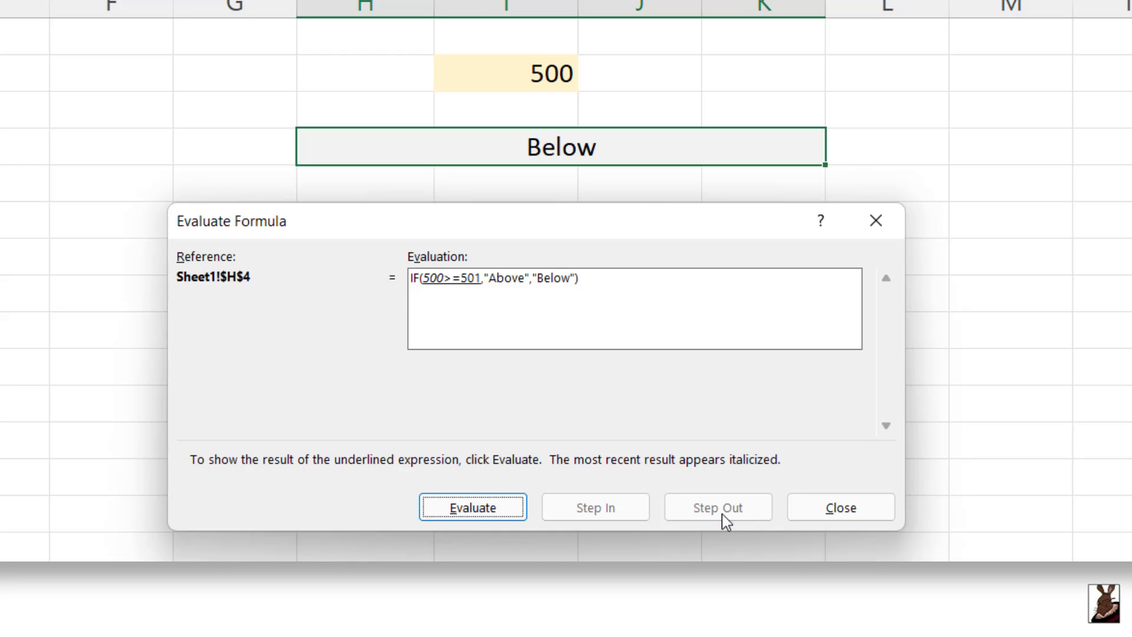
click(470, 510)
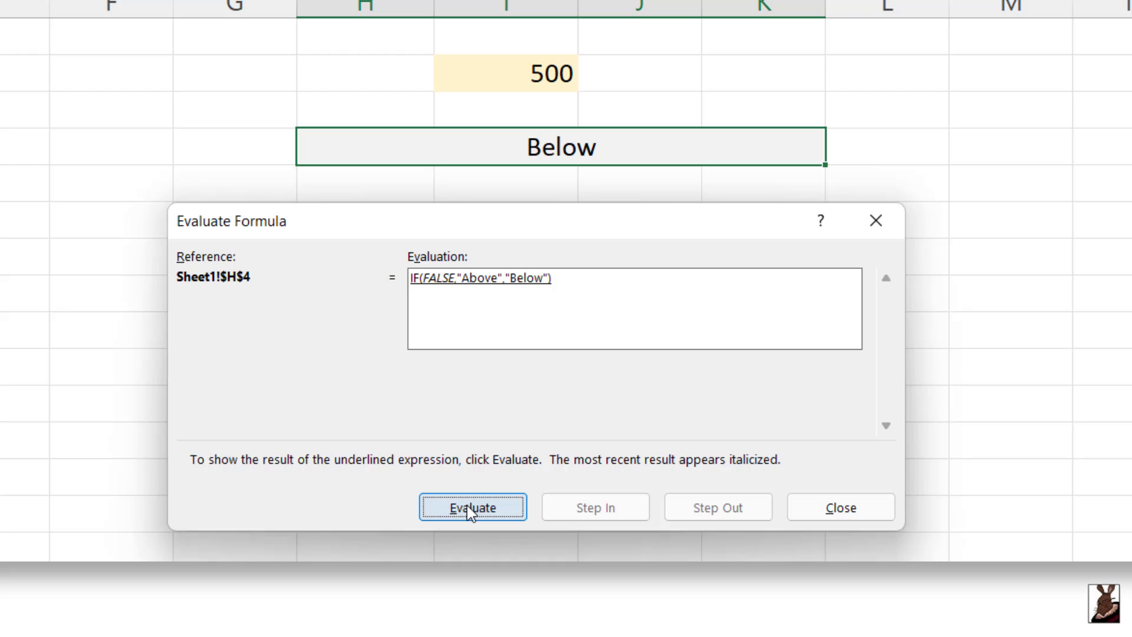
click(470, 510)
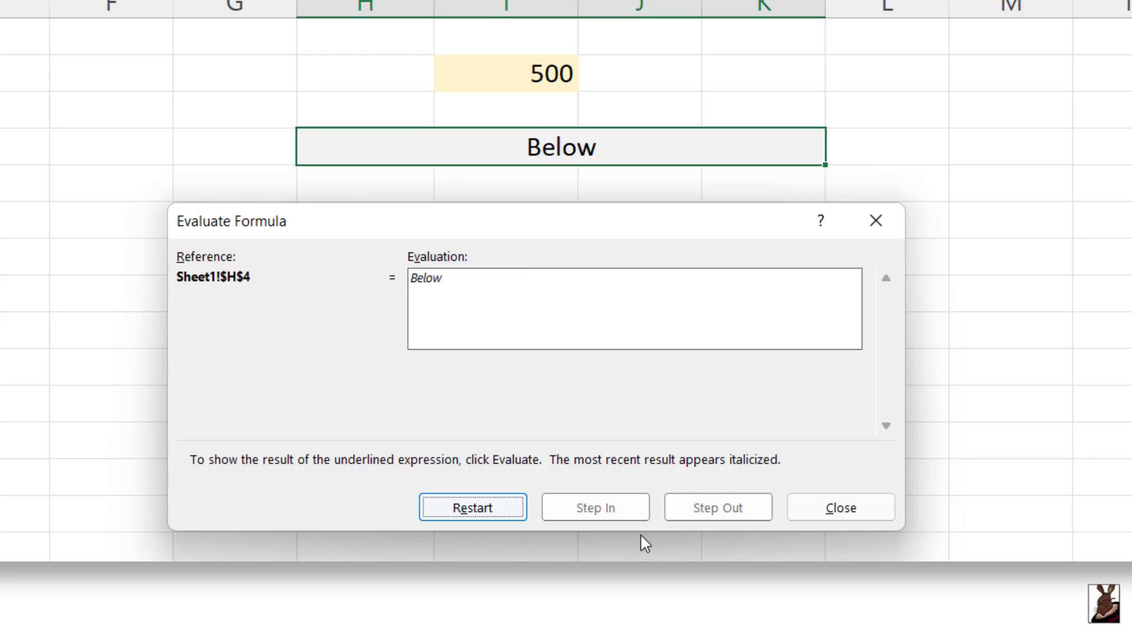
click(474, 507)
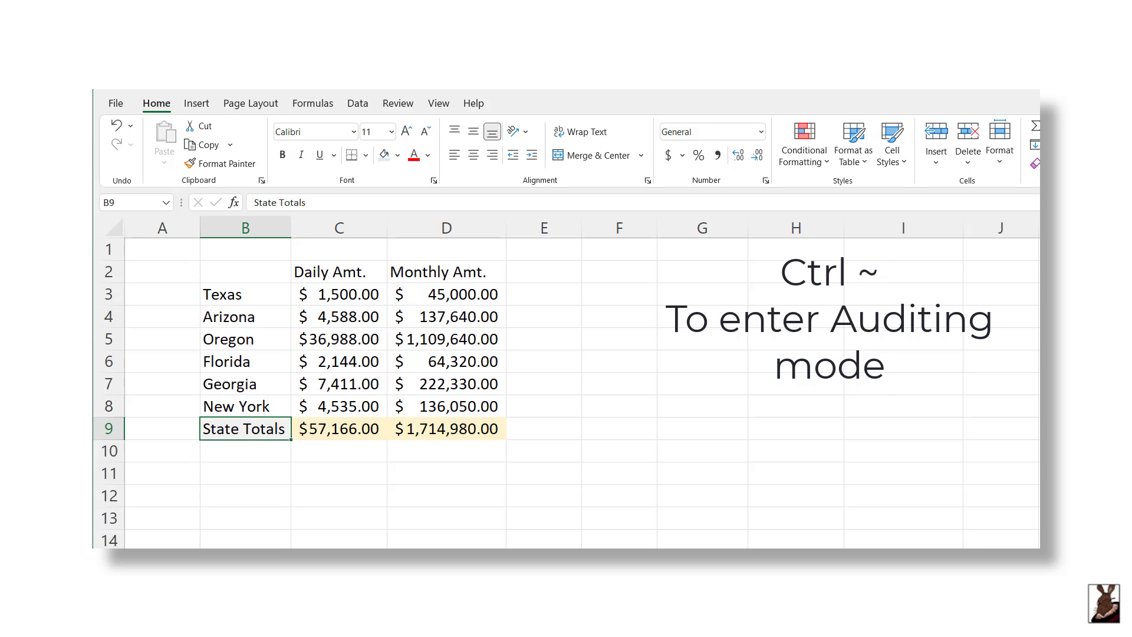
key(ctrl+grave)
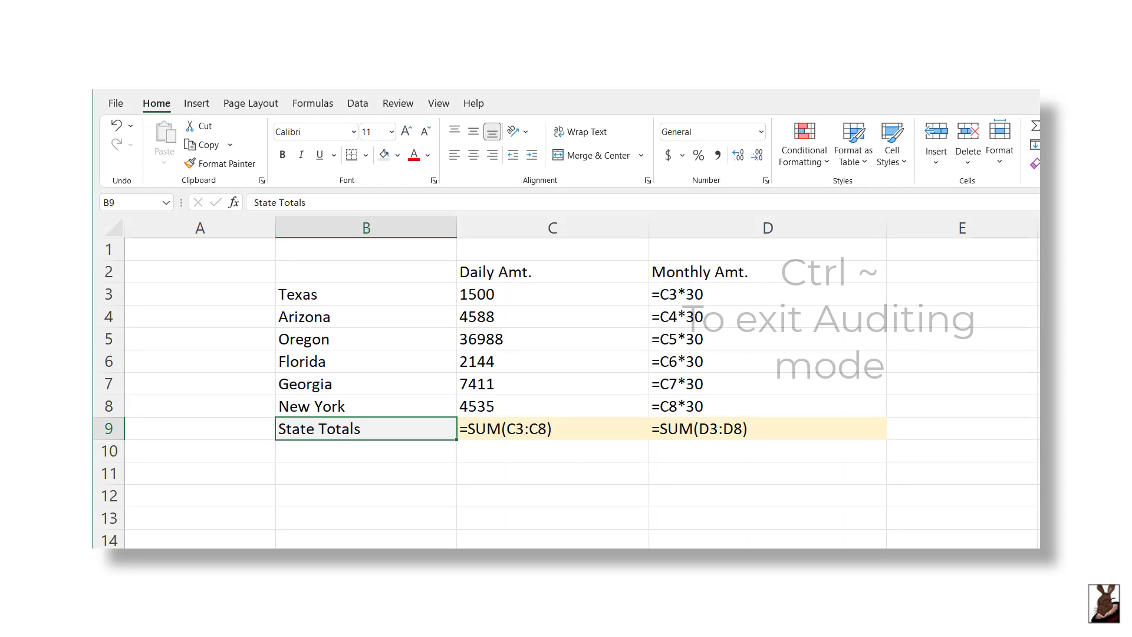
key(ctrl+grave)
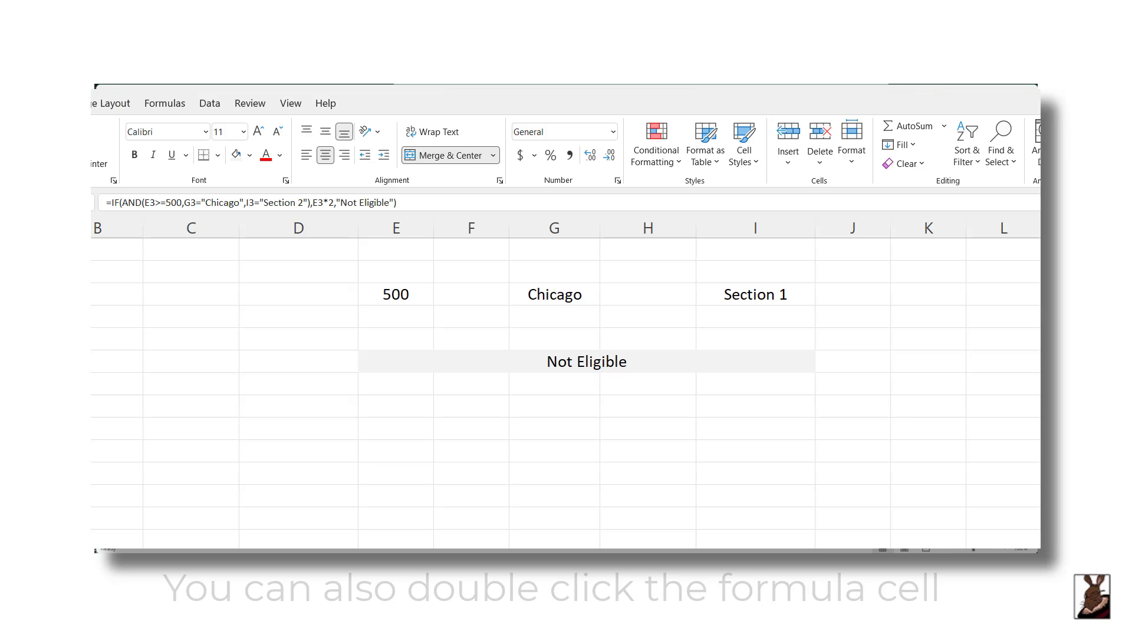
- Evaluate E3>=500, the Chicago and Section 2 conditions with F9, then collapse AND(...) to FALSE
click(575, 360)
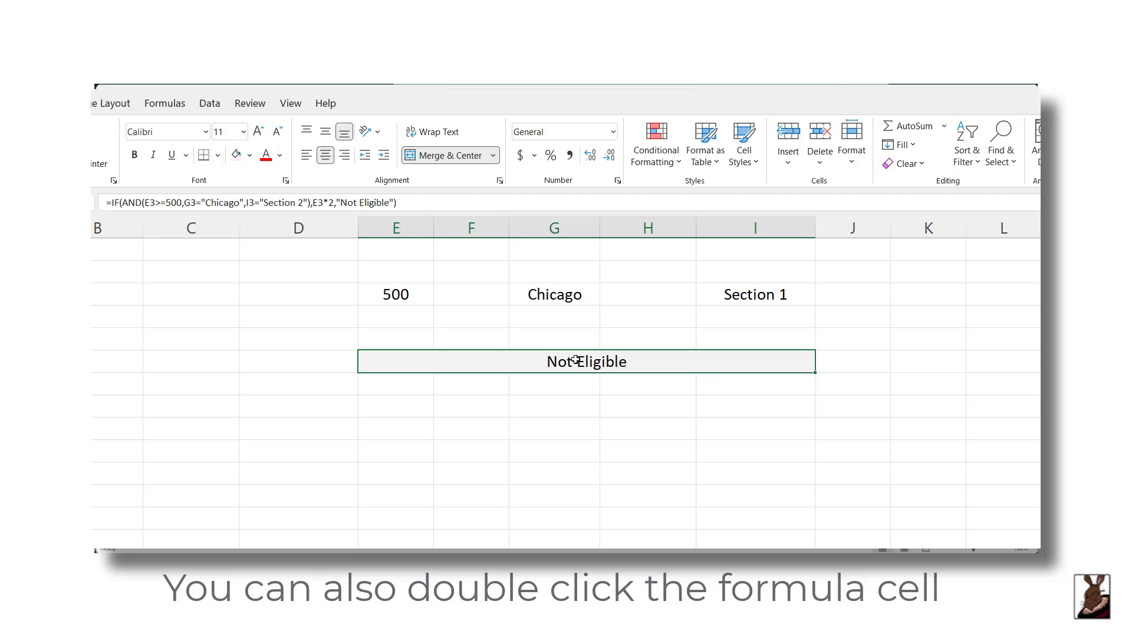
double_click(576, 359)
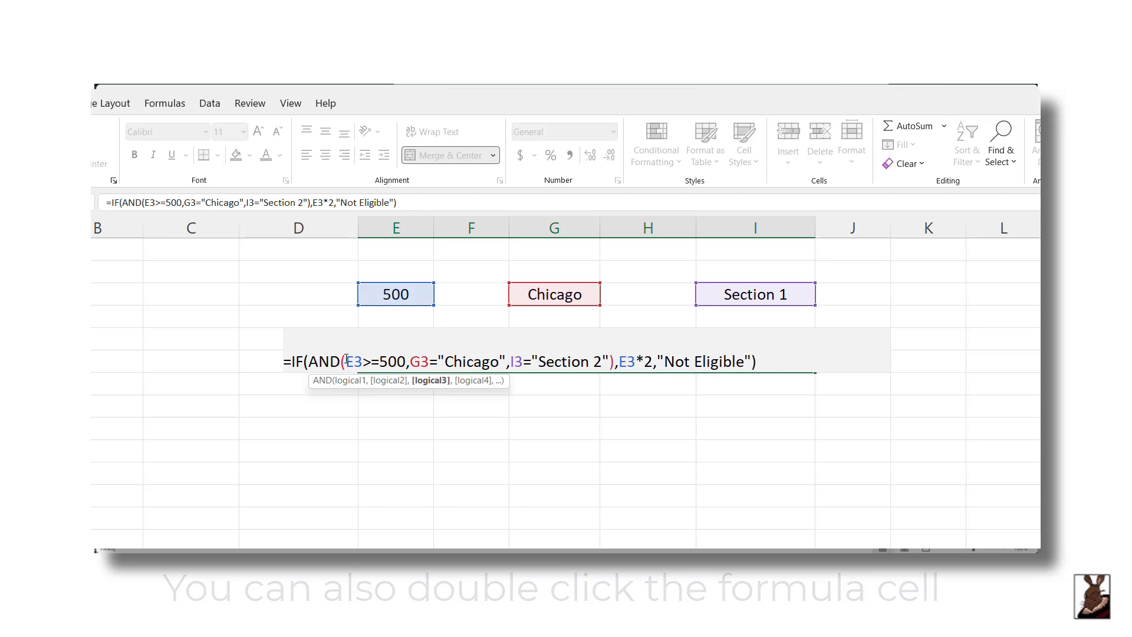
drag(346, 360, 406, 361)
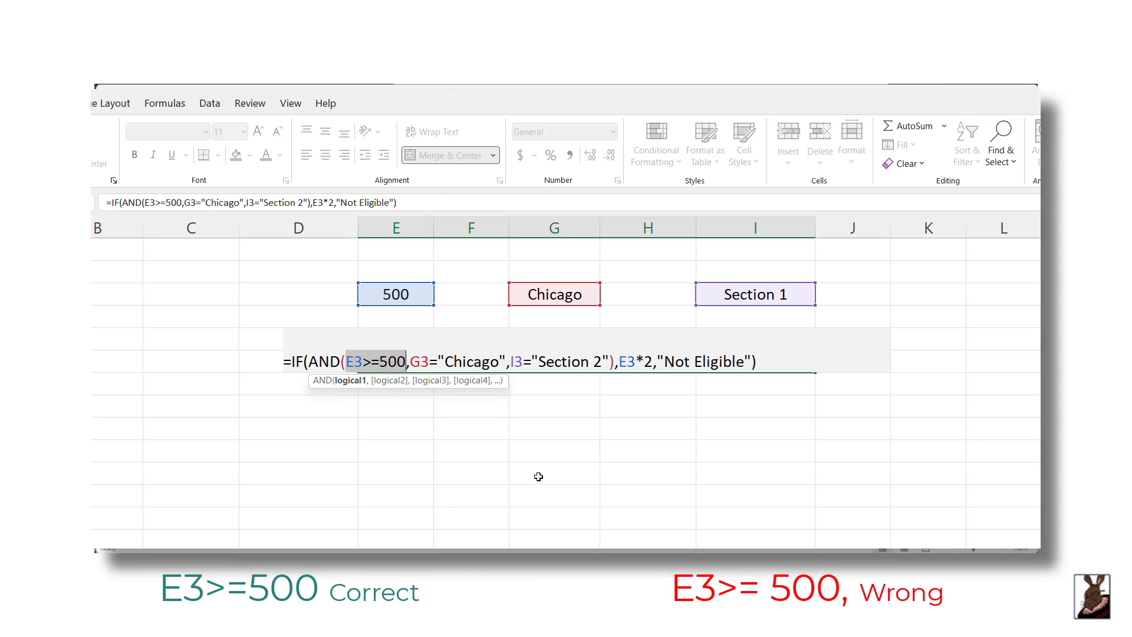
key(F9)
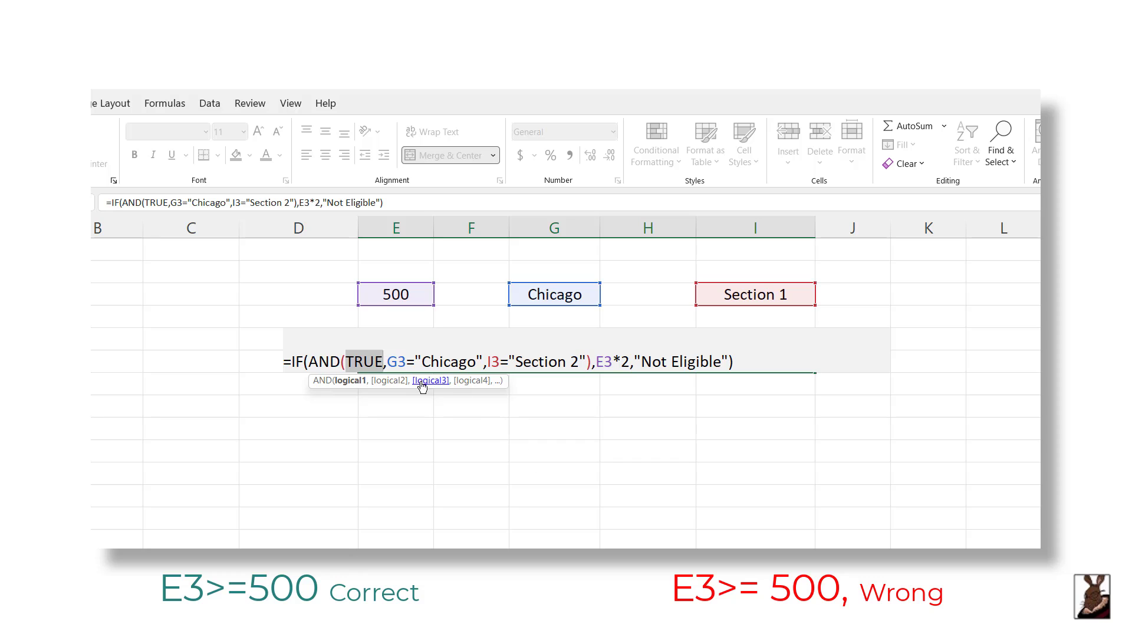
drag(388, 360, 483, 362)
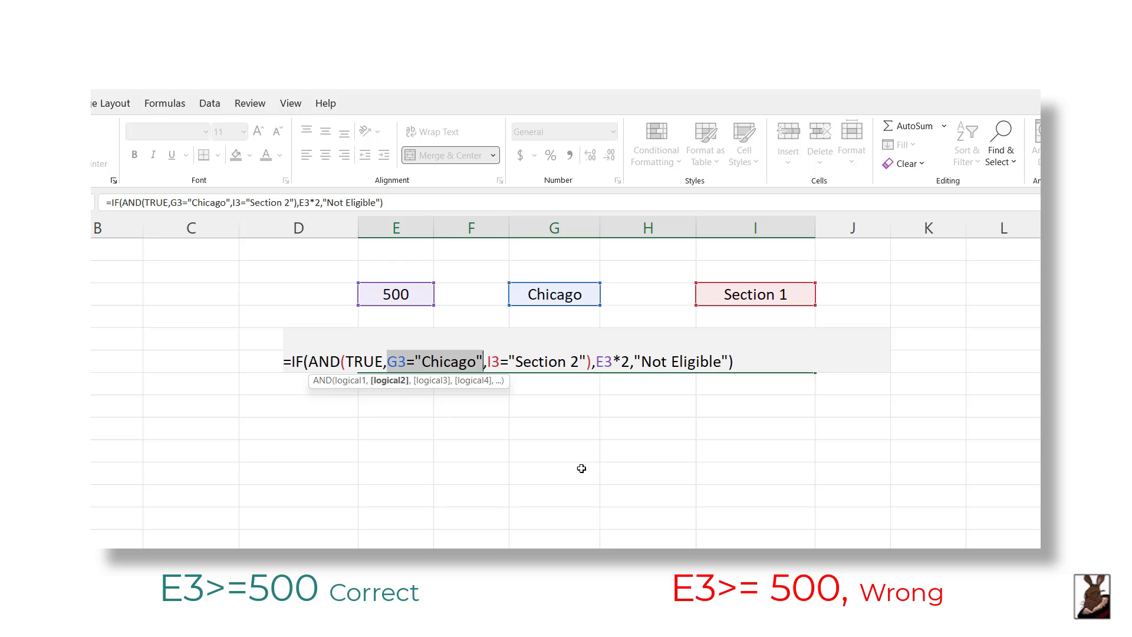
key(F9)
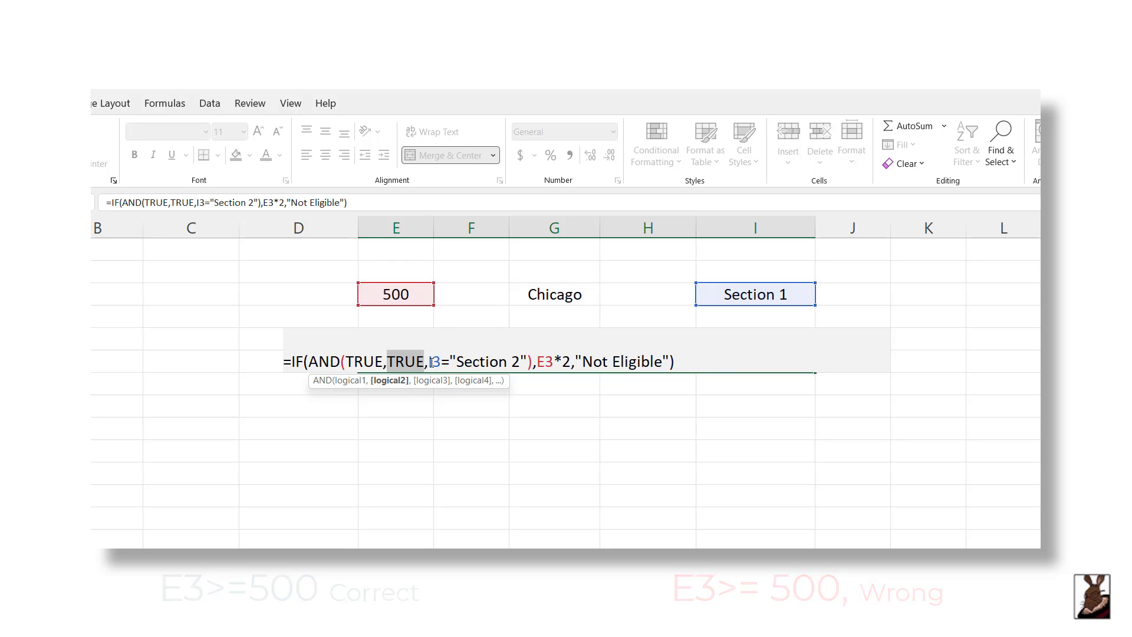
drag(428, 361, 528, 361)
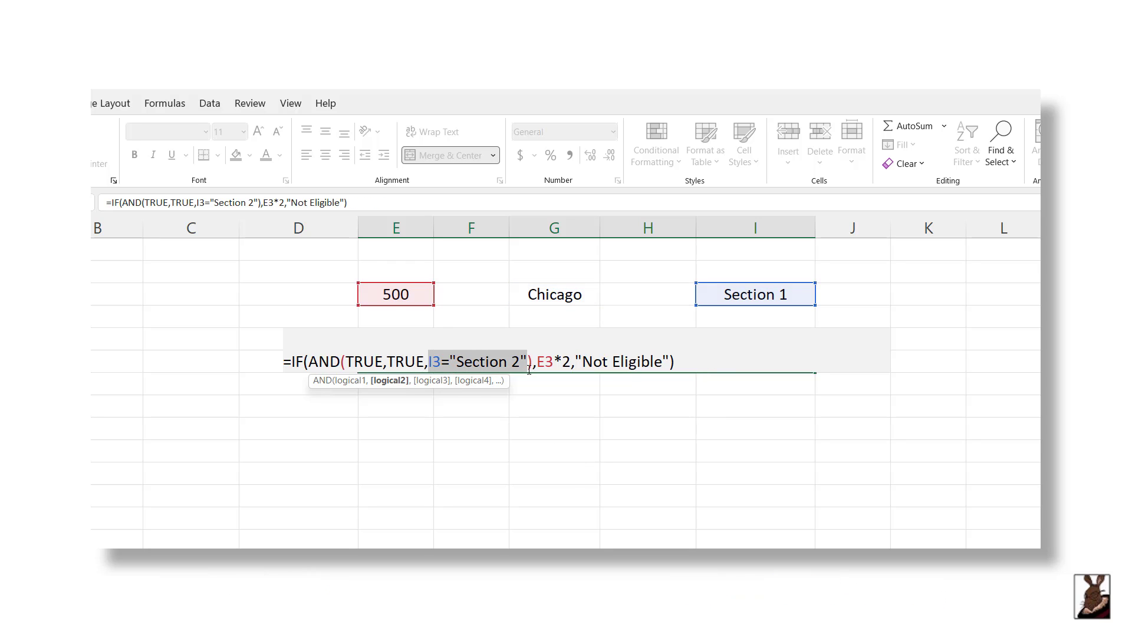
key(F9)
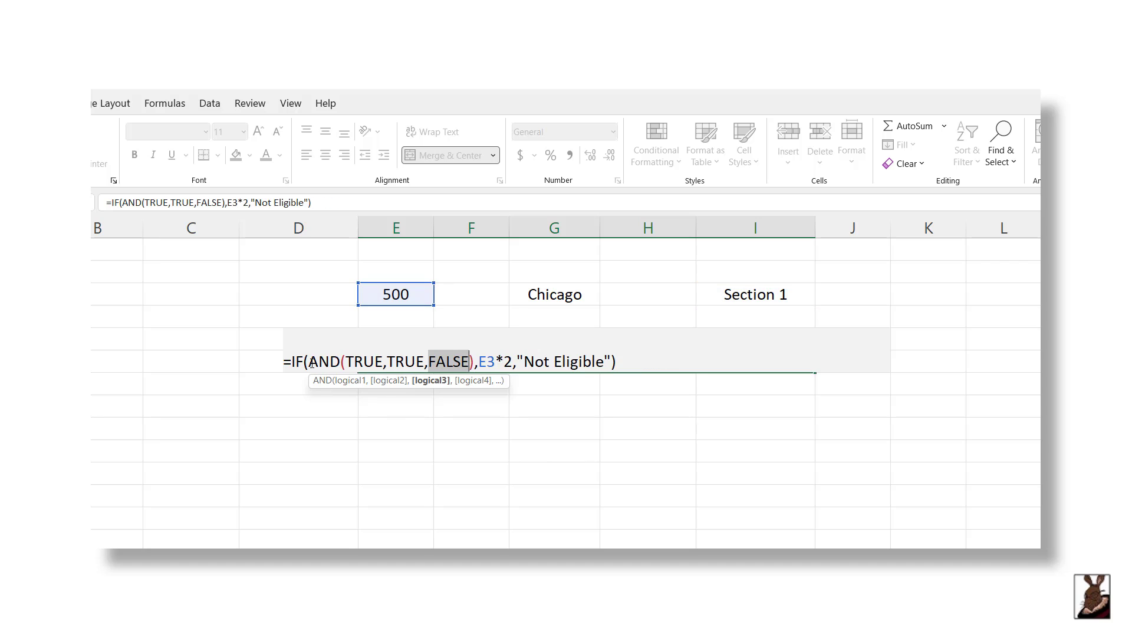
drag(308, 361, 474, 361)
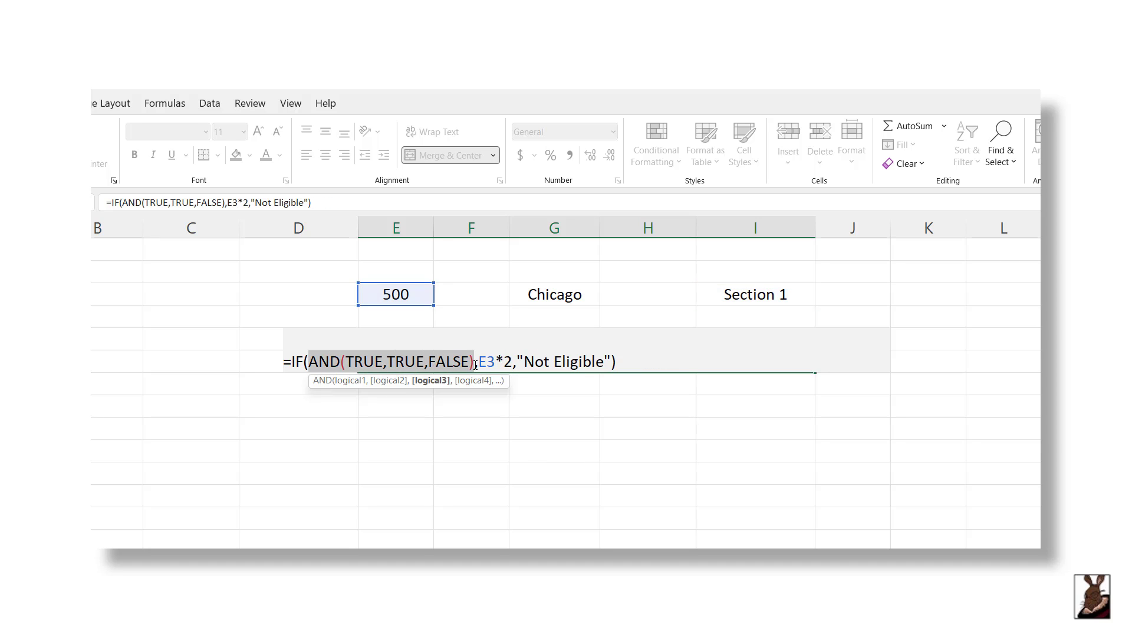
key(F9)
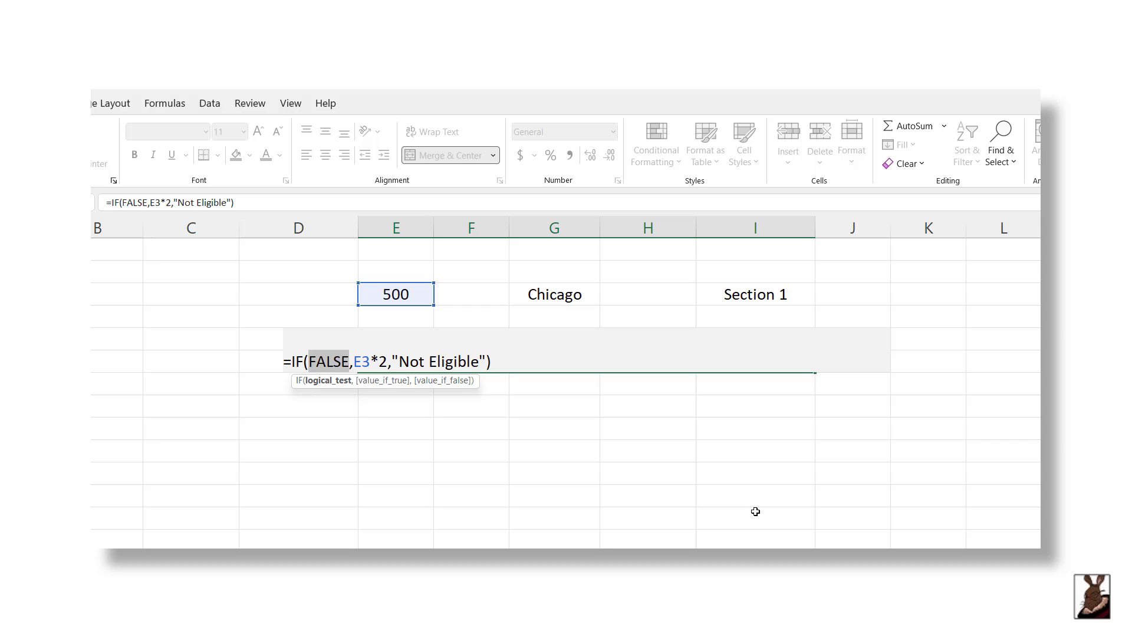